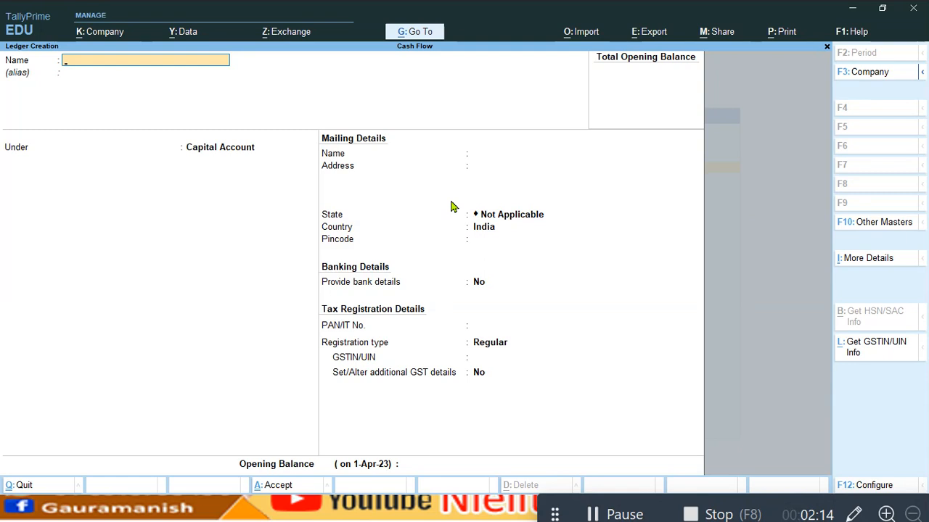
- Create a ledger named Commission A/c under the Indirect Incomes group and save it
text(ommission A/c)
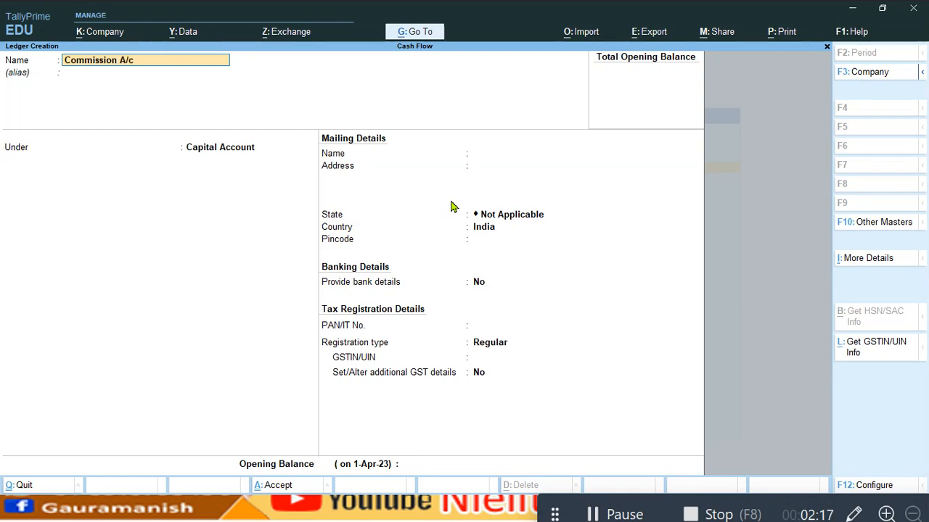
key(Return)
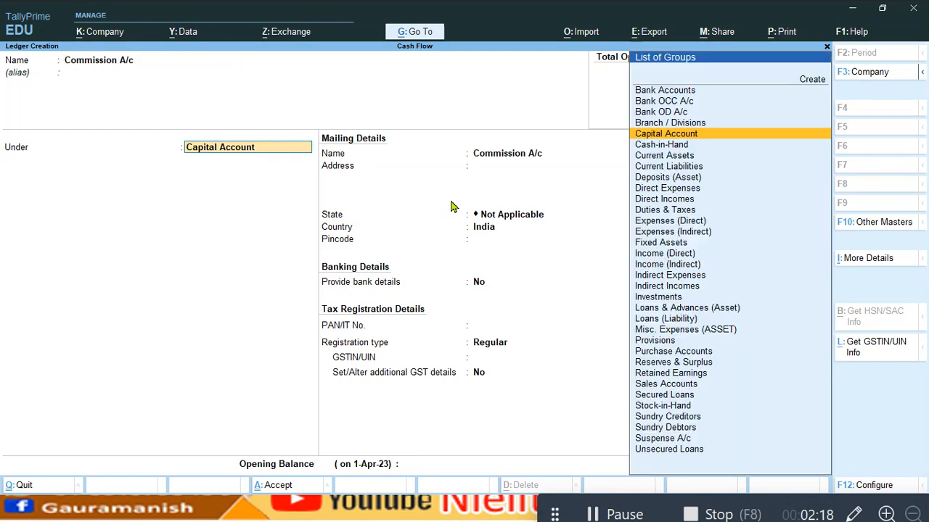
text(I)
key(Down)
key(Down)
key(Down)
key(Down)
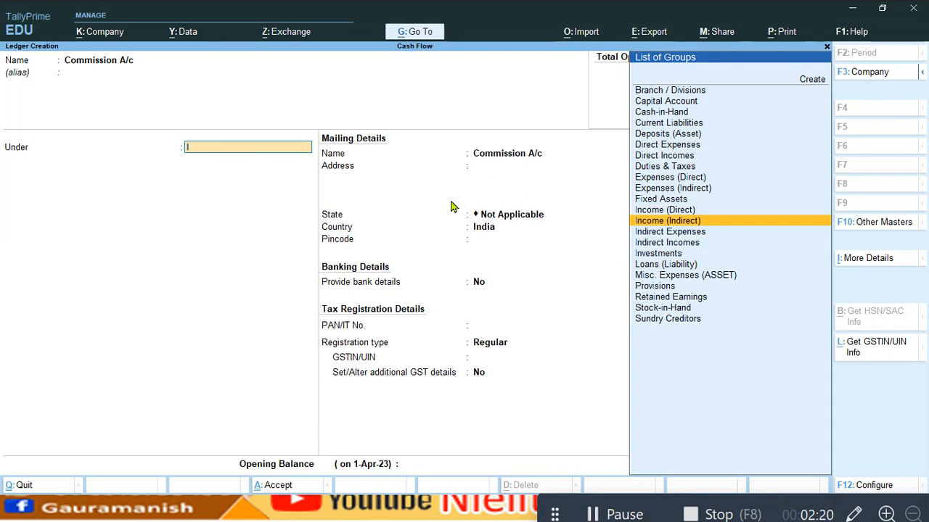
key(Return)
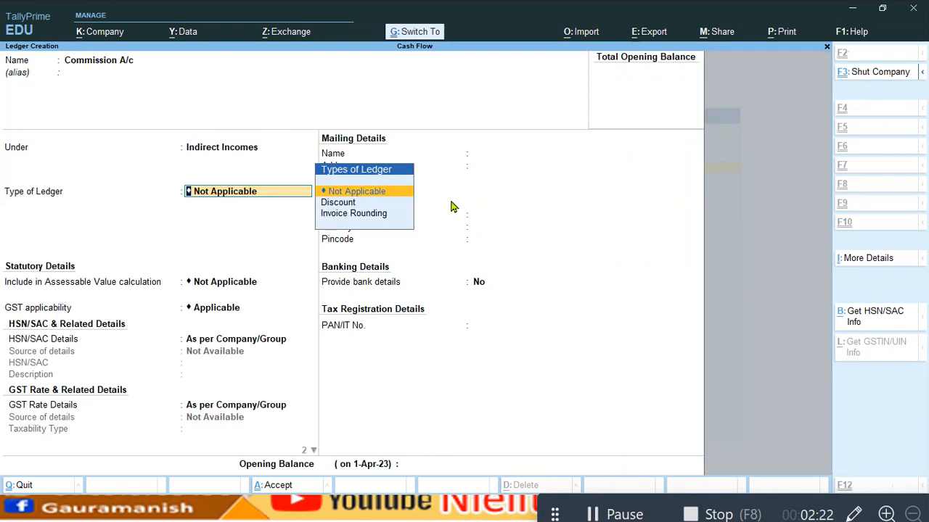
key(ctrl+a)
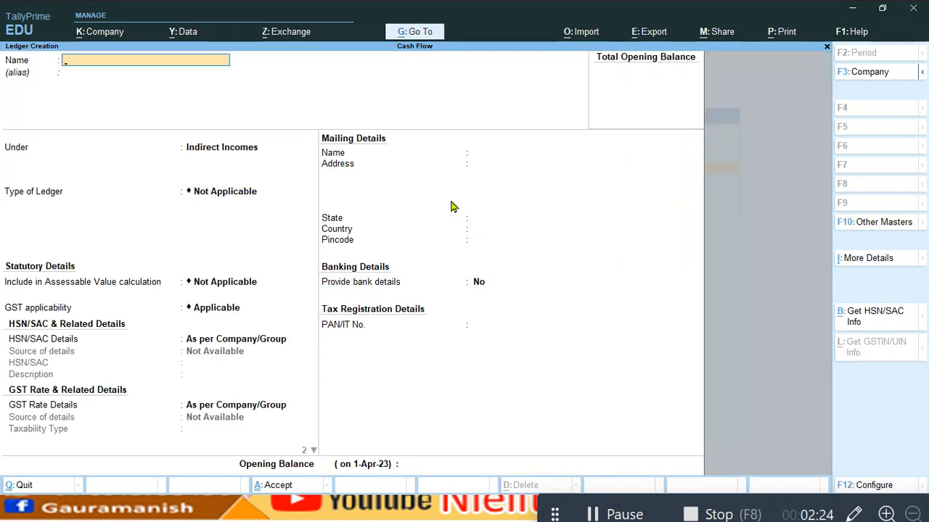
- Create a ledger named Rent A/c under the Indirect Expenses group, keep the default statutory details and save it
text(Rent a)
key(Return)
key(Return)
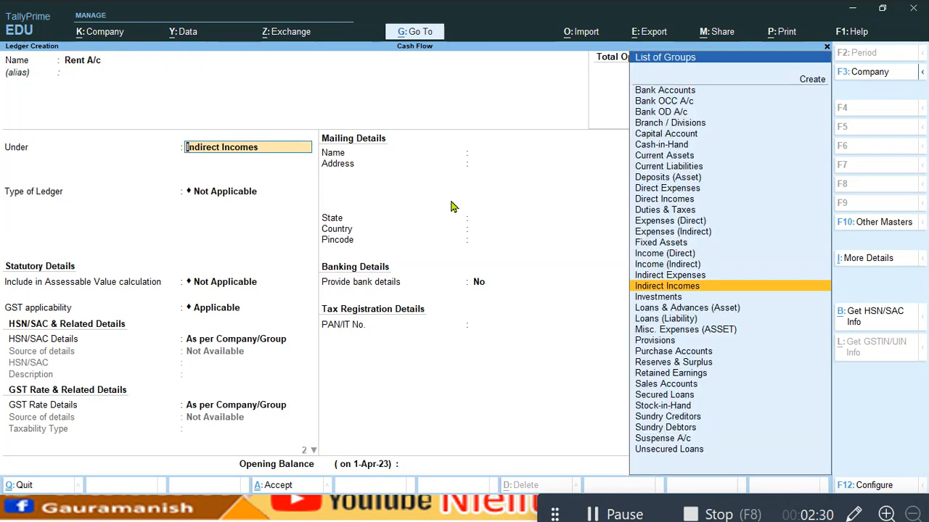
key(Up)
key(Return)
key(Return)
key(Return)
key(Return)
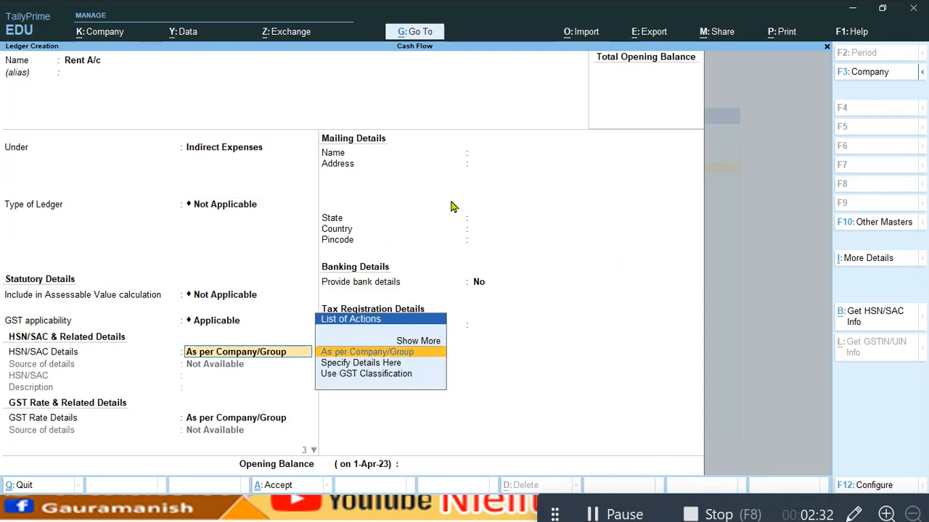
key(ctrl+a)
- Create a ledger named Salary A/c under Indirect Expenses with the default details and save it
text(Salary a)
key(Return)
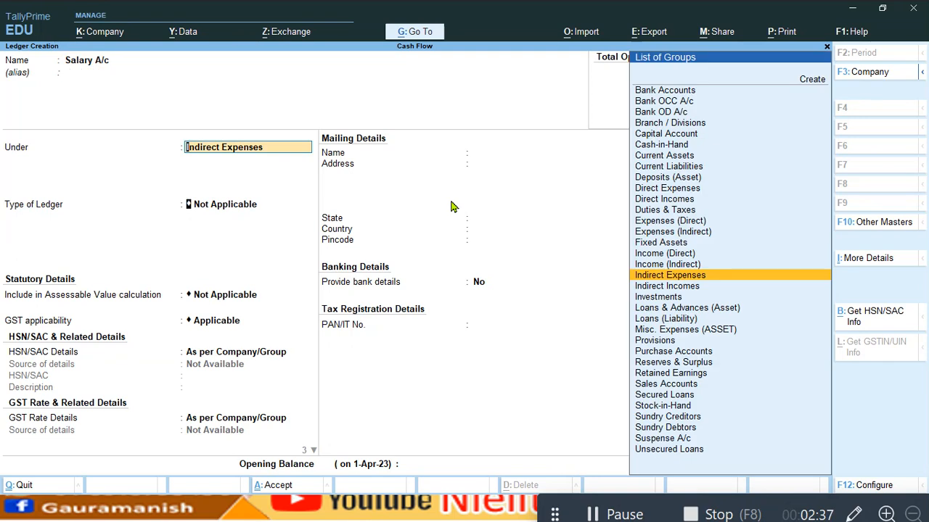
key(Return)
key(Return)
key(Return)
key(Return)
key(ctrl+a)
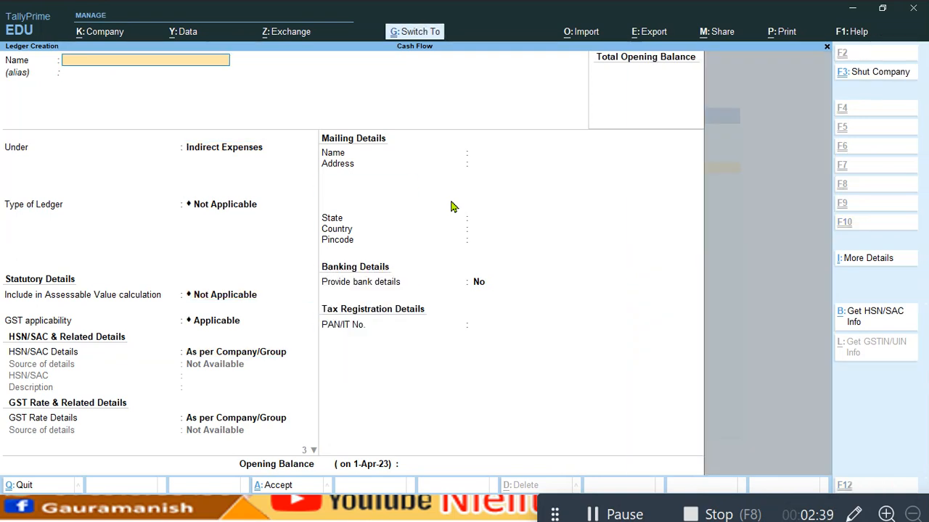
- Create a ledger named Fee A/c under the Direct Incomes group and save it
text(Fee a/c)
key(Return)
key(Return)
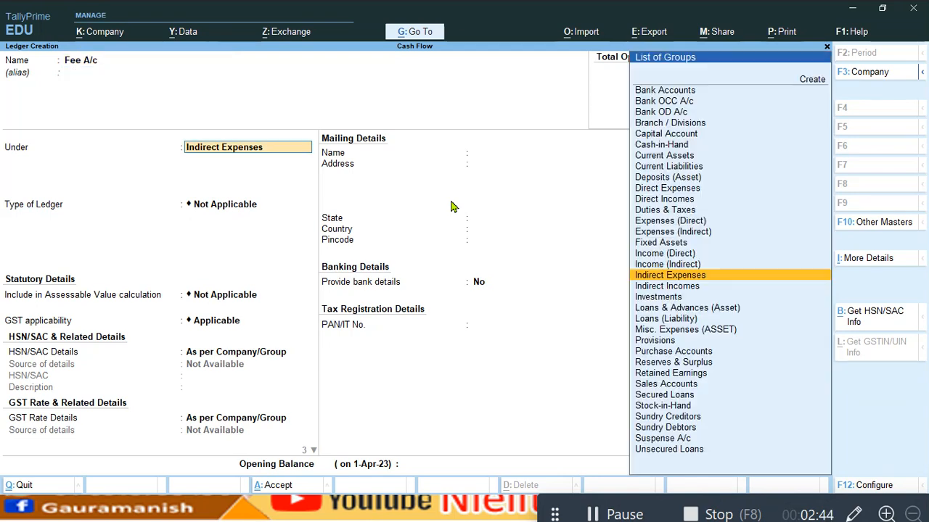
text(D)
key(Down)
key(Down)
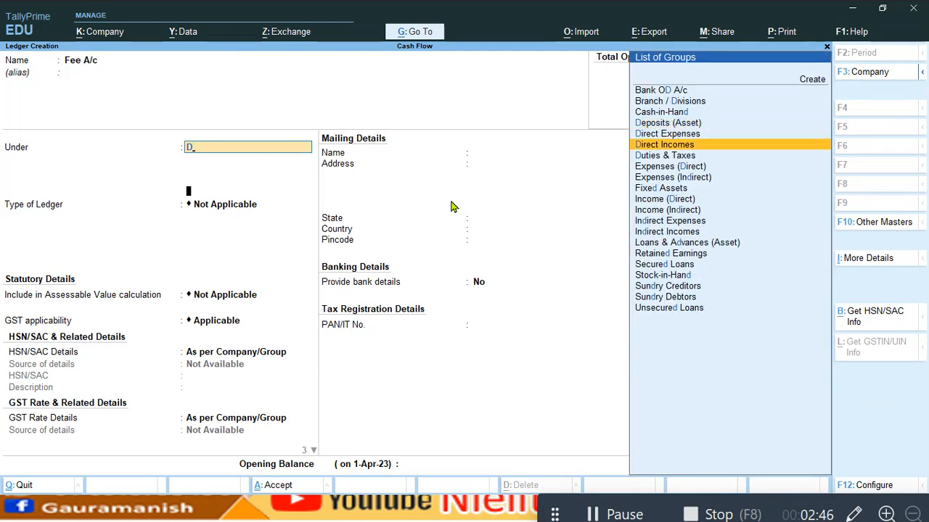
key(Return)
key(ctrl+a)
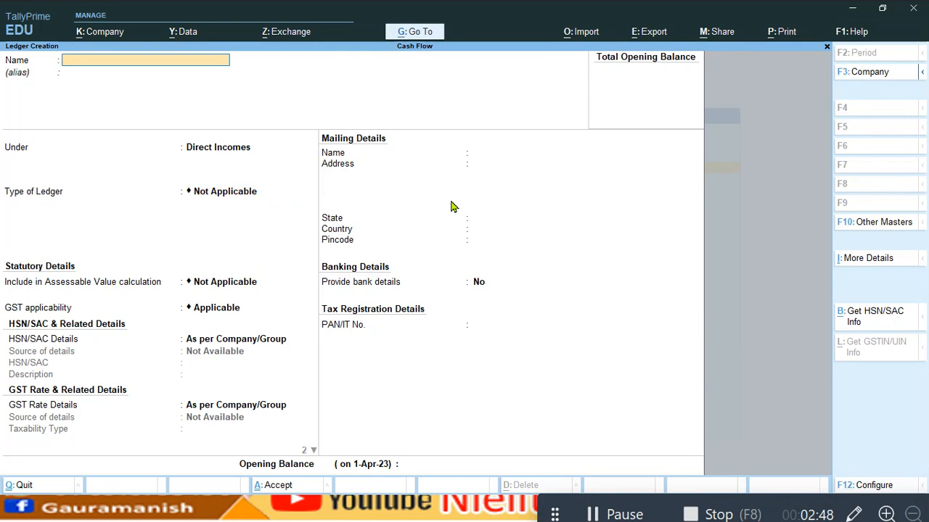
- Create a ledger named Electric Bill A/c under the Indirect Expenses group and save it
text(E)
text(lectri)
text(c Bo)
text(ll A/c)
key(Return)
key(Return)
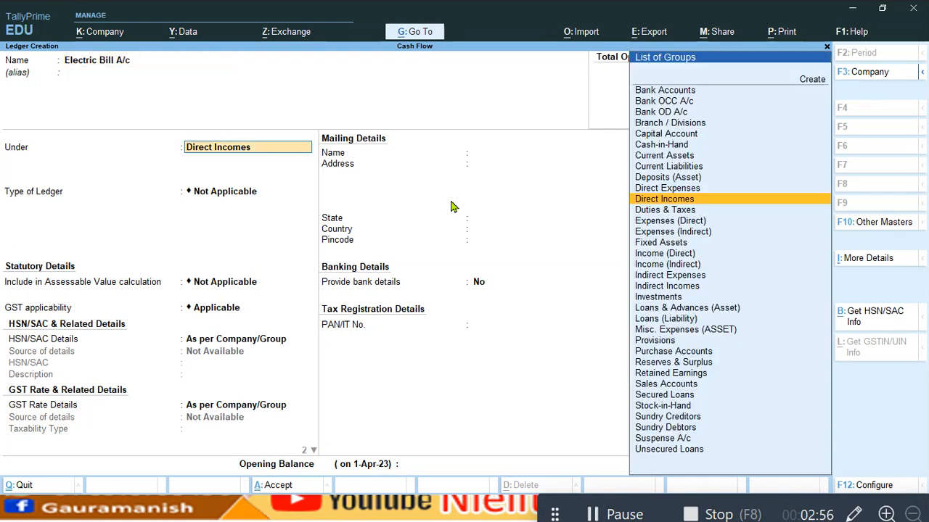
text(I)
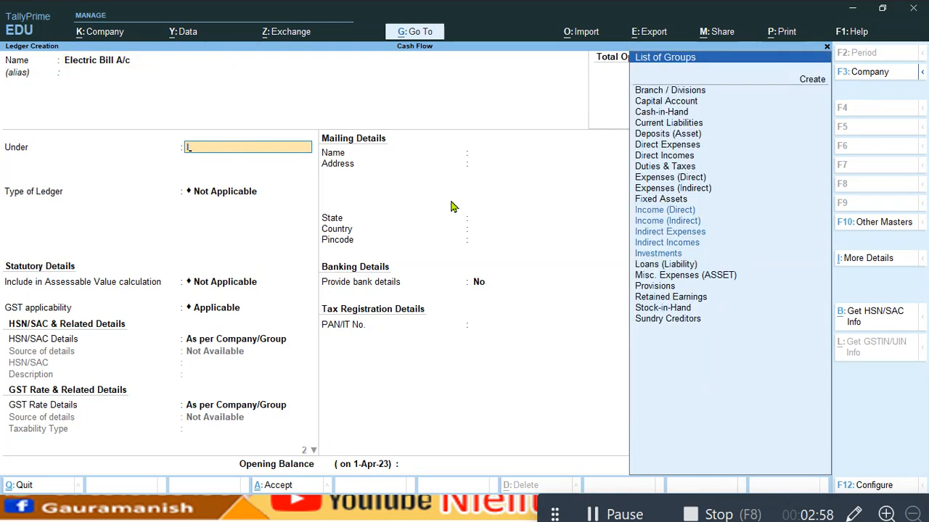
key(Down)
key(Return)
key(ctrl)
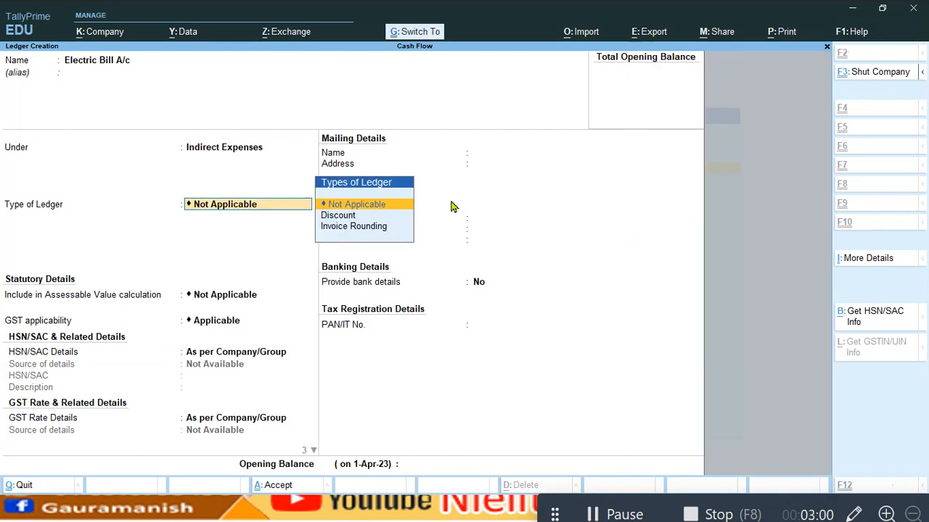
key(ctrl+a)
- Leave ledger creation and start a new Receipt voucher in voucher entry
key(Escape)
key(y)
key(Escape)
key(Down)
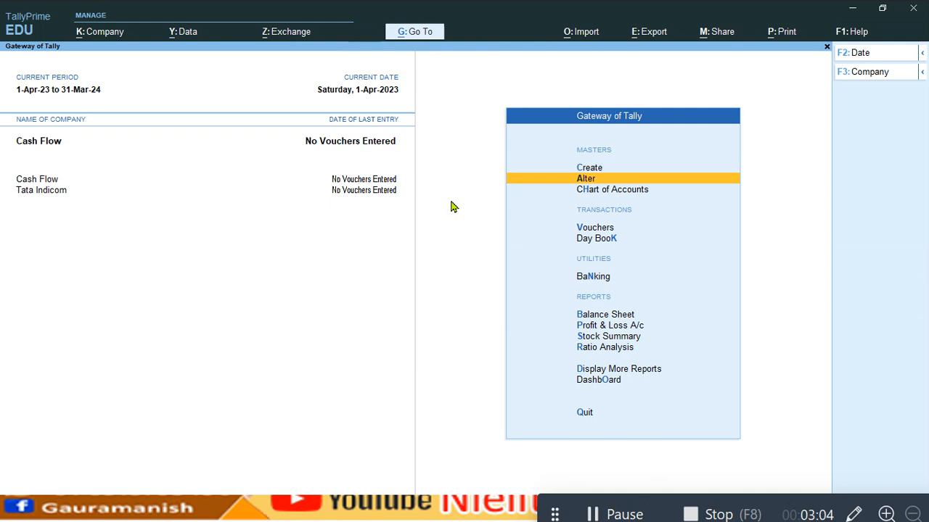
key(Down)
key(Down)
key(Return)
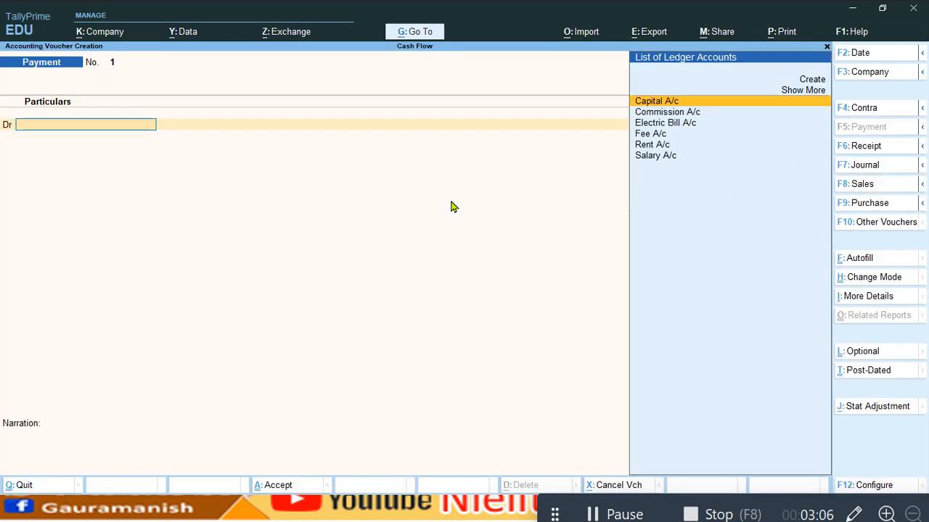
click(866, 147)
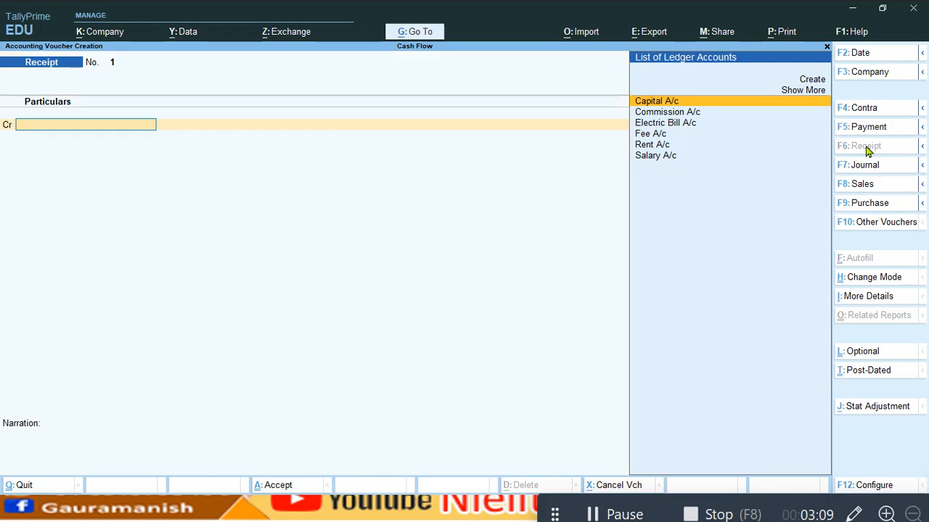
- Record the receipt crediting Capital A/c with 1,00,000 and debiting Cash, without a narration, and accept the voucher
key(Return)
text(10000)
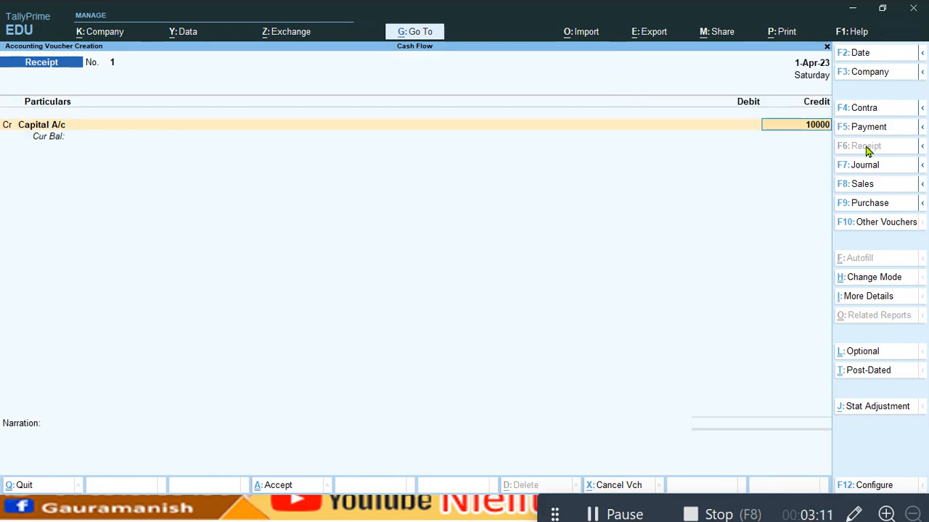
text(0)
key(Return)
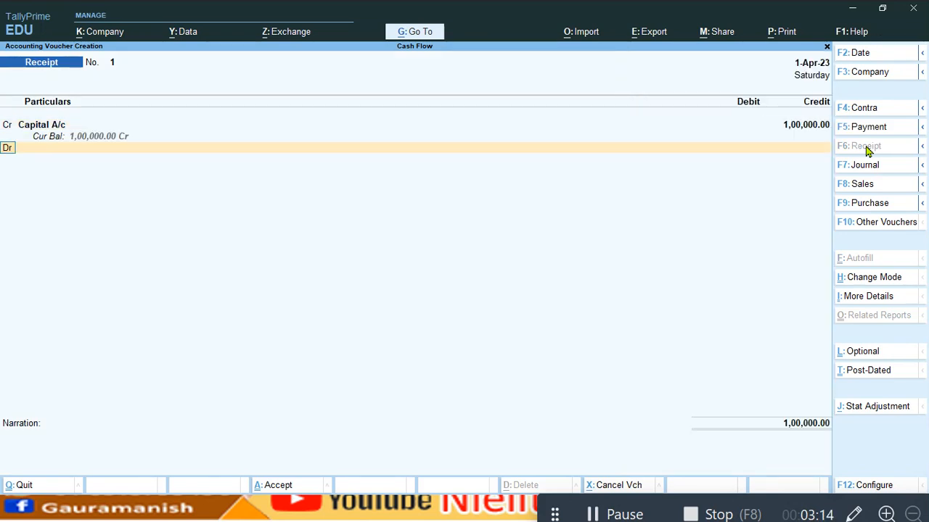
key(Return)
key(Return)
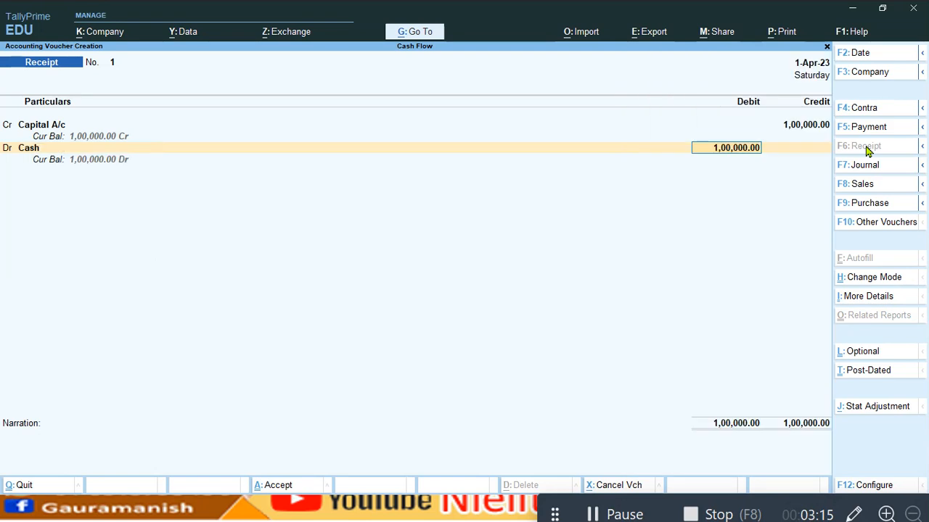
key(Return)
key(Return)
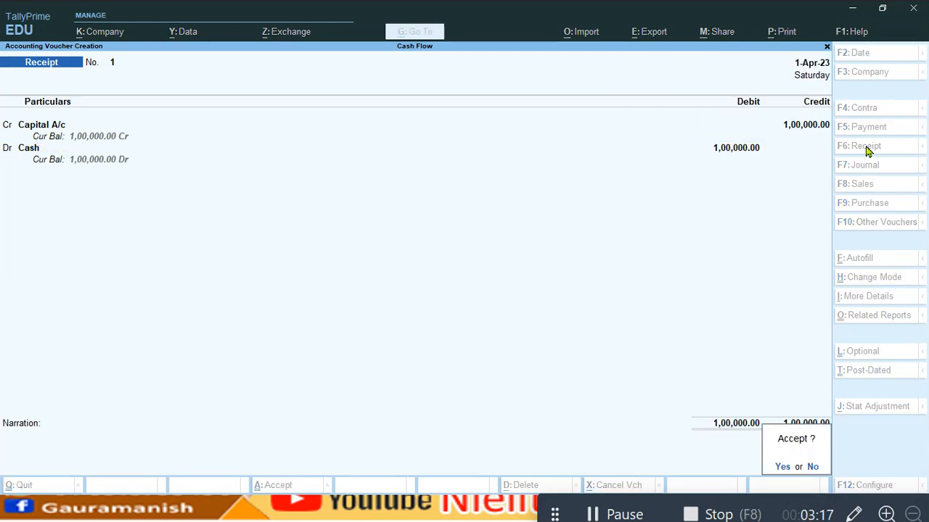
key(Return)
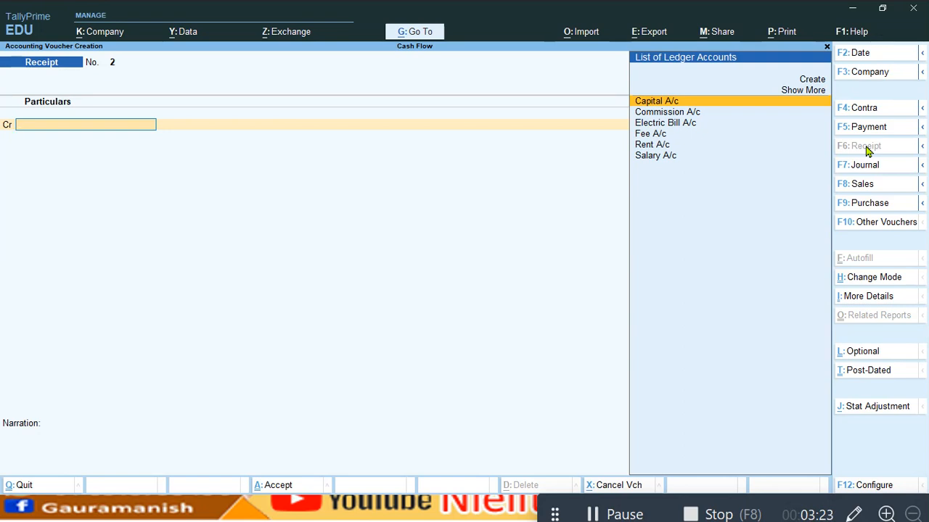
- Record a second receipt crediting Commission A/c with 20,000 and debiting Cash, and accept the voucher
key(Down)
key(Return)
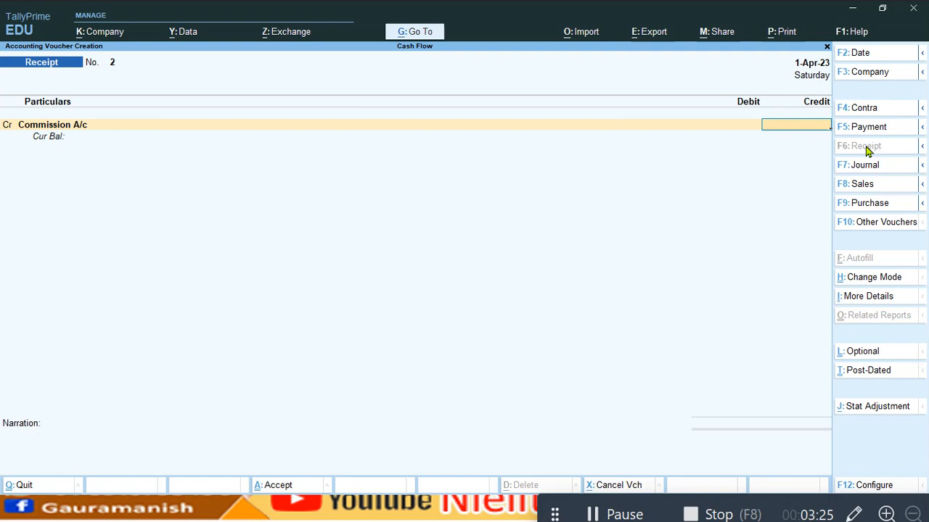
text(200000)
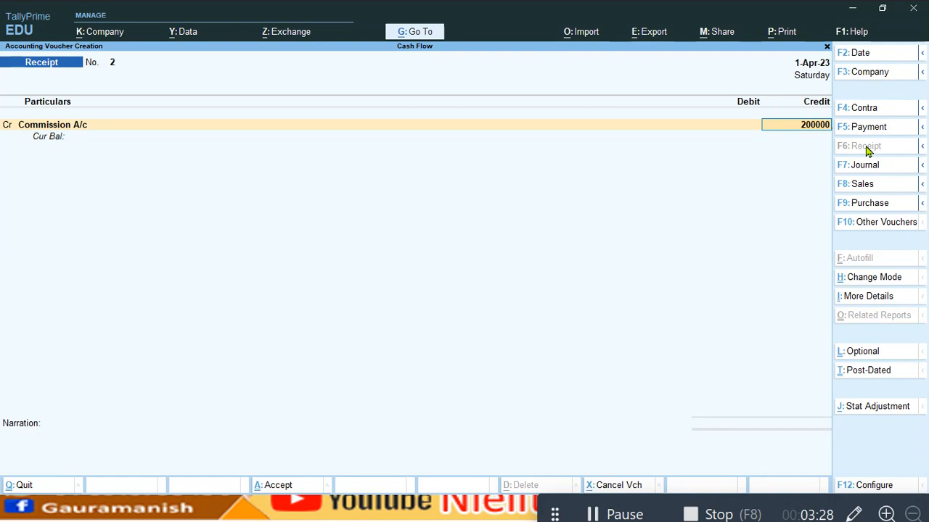
key(Return)
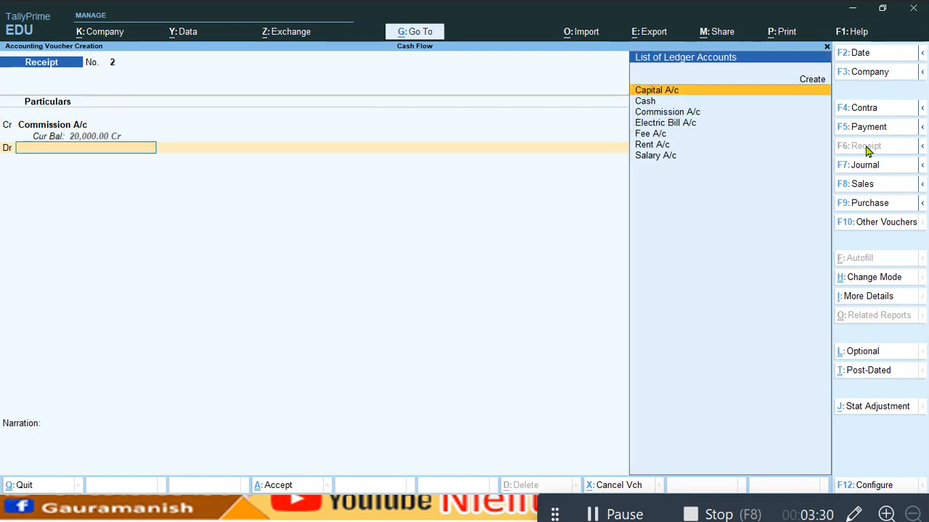
key(Down)
key(Return)
key(Return)
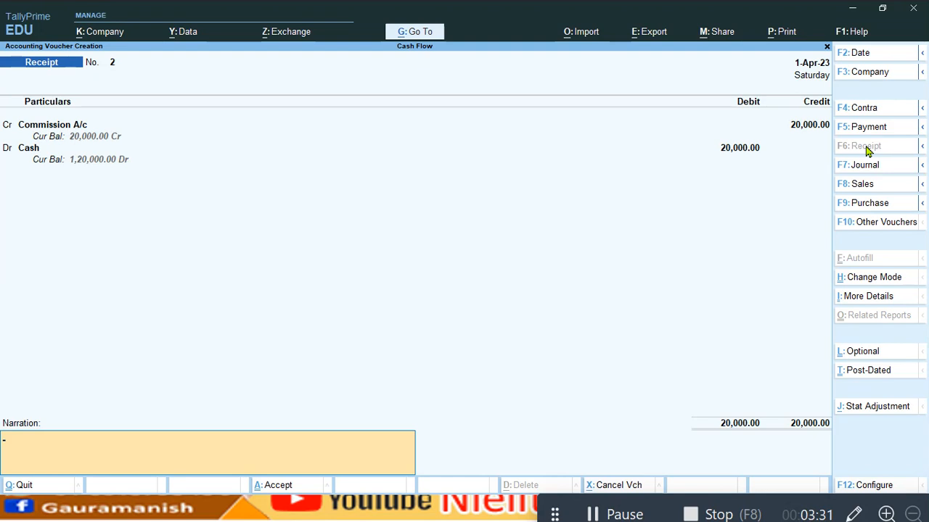
key(Return)
key(Return)
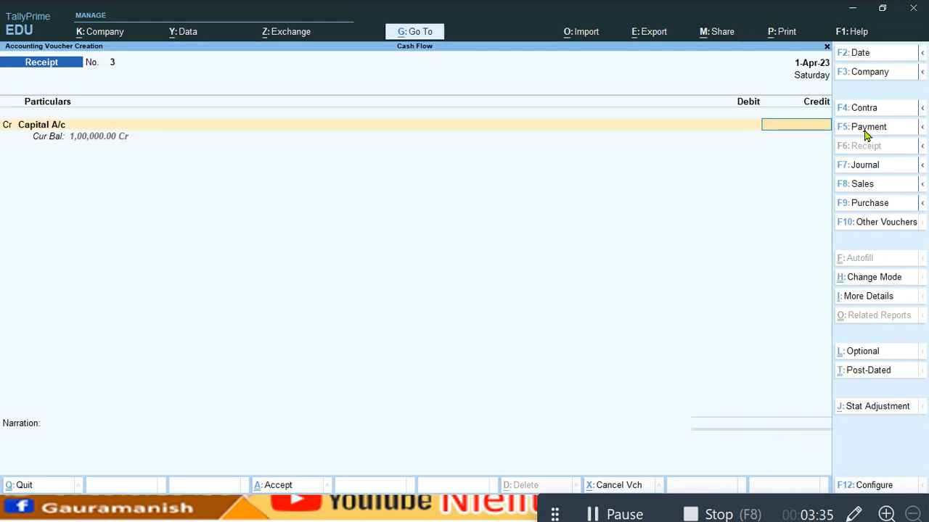
- Record a Payment voucher debiting Rent A/c with 25,000 and crediting Cash, without a narration, and accept it
click(864, 127)
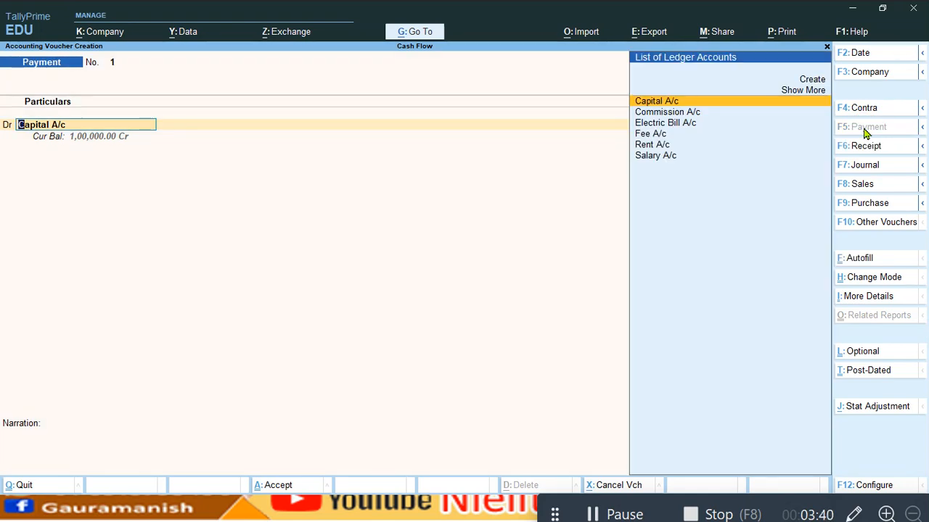
key(Down)
key(Down)
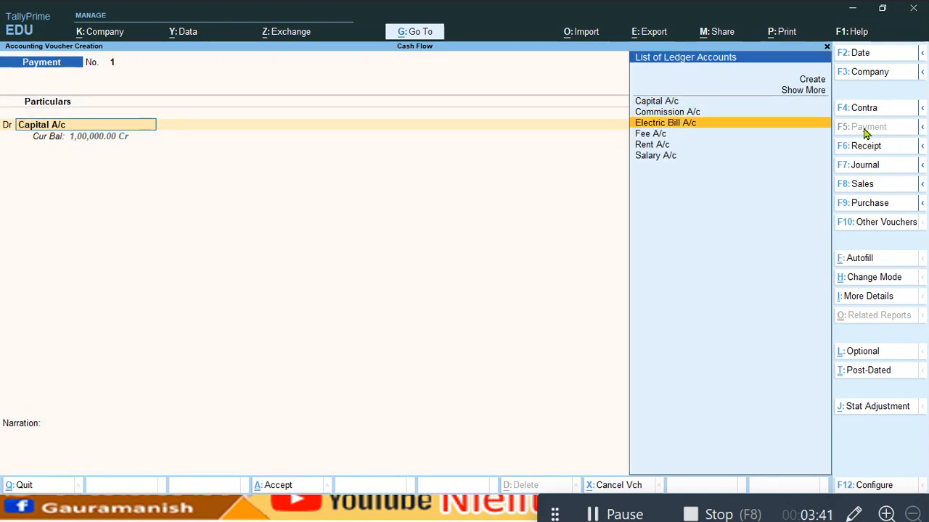
key(Down)
key(Down)
key(Return)
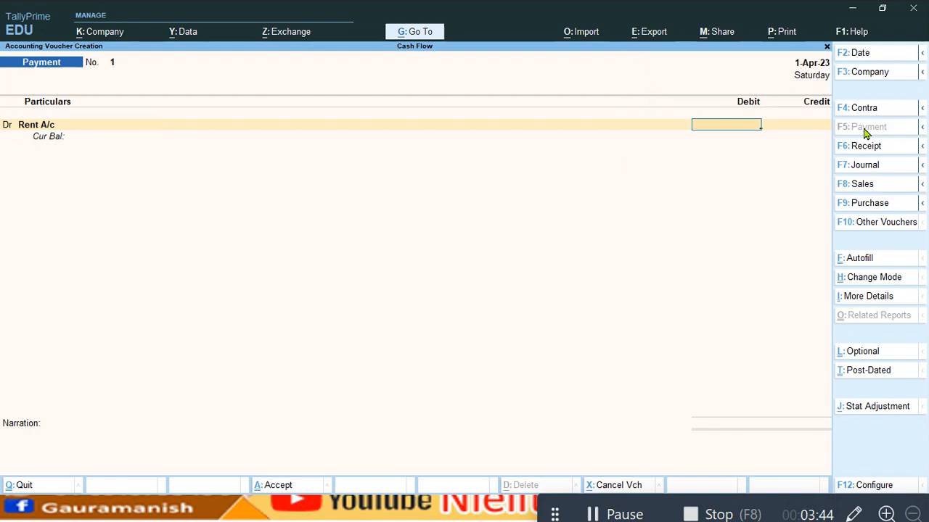
text(25000)
key(Return)
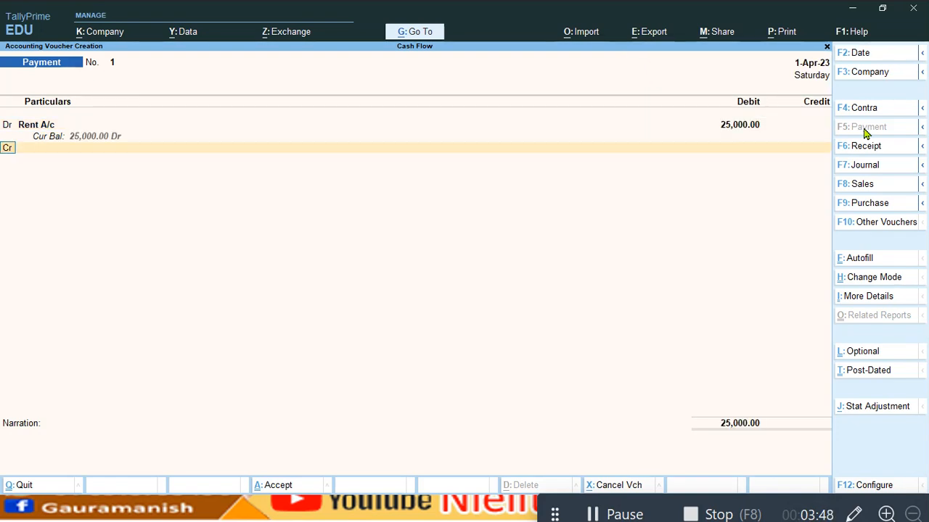
key(Down)
key(Return)
key(Return)
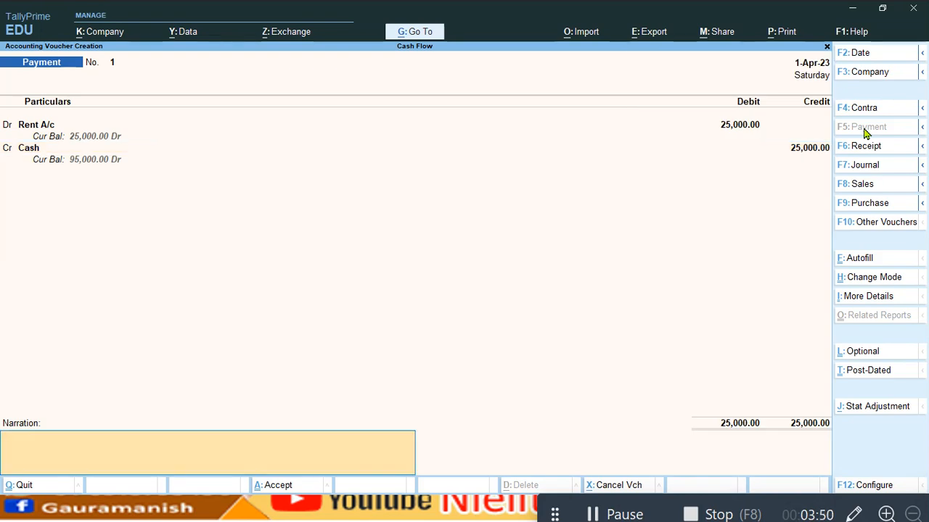
key(Return)
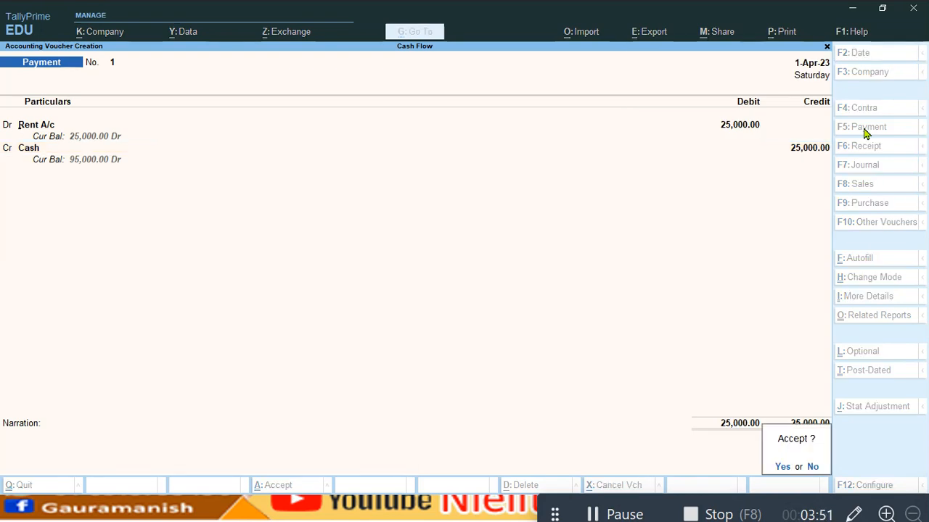
key(Return)
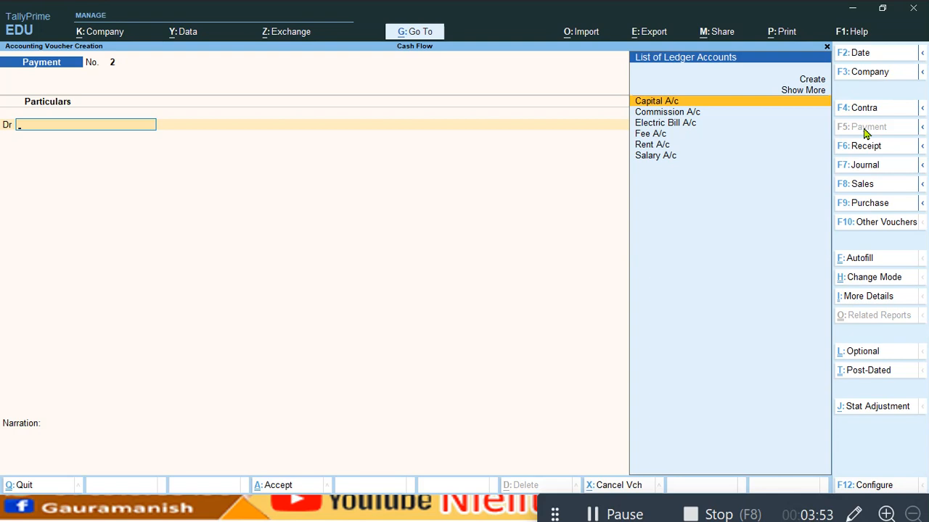
- Record a Payment voucher debiting Salary A/c with 4,000 and crediting Cash, without a narration, and accept it
click(655, 156)
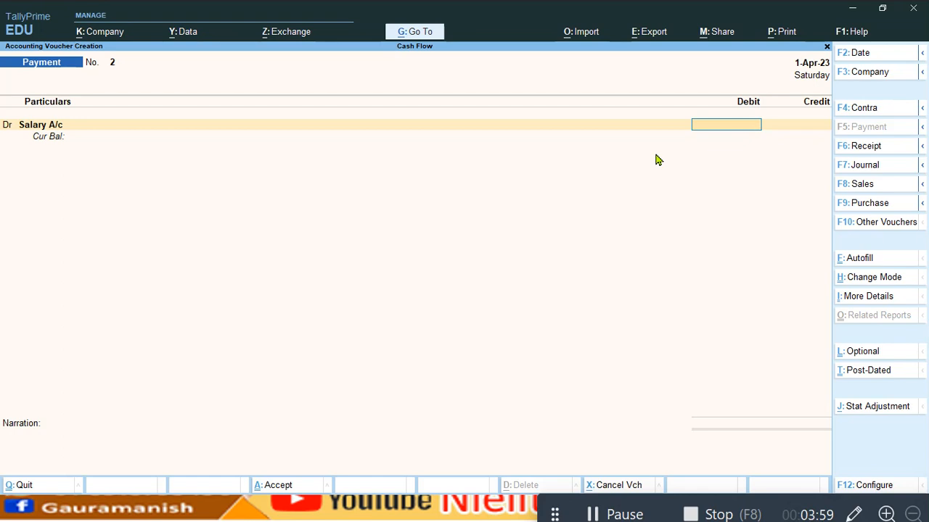
key(Return)
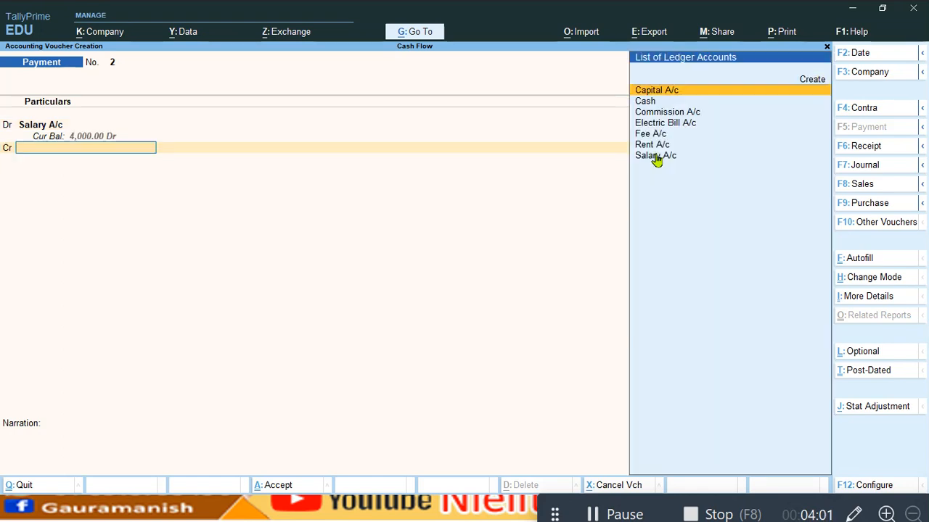
key(Return)
key(Return)
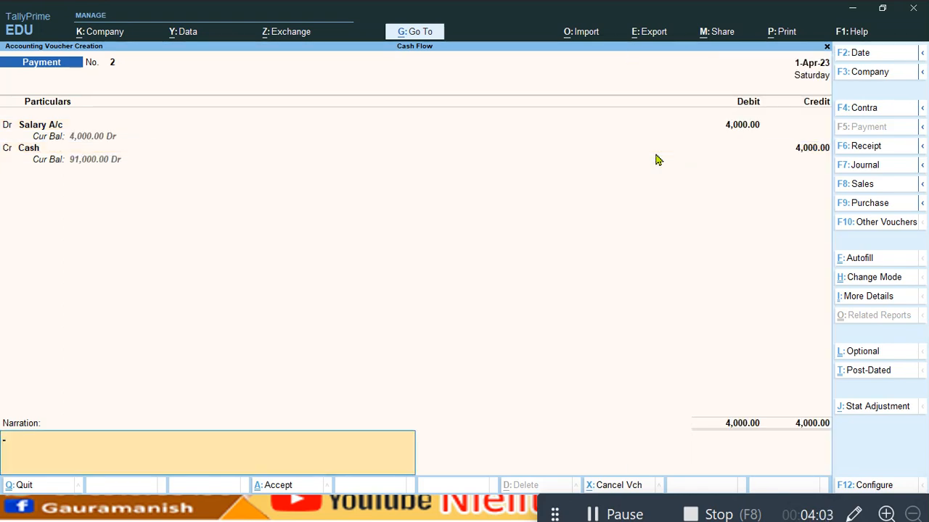
key(Return)
key(Return)
key(Return)
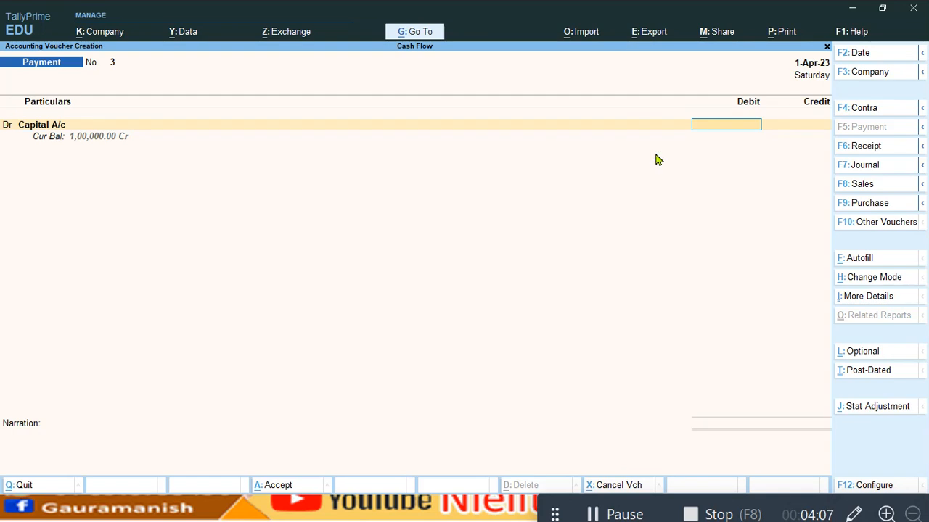
- Record a Receipt voucher crediting Fee A/c with 8,000 and debiting Cash, without a narration, and accept it
click(867, 147)
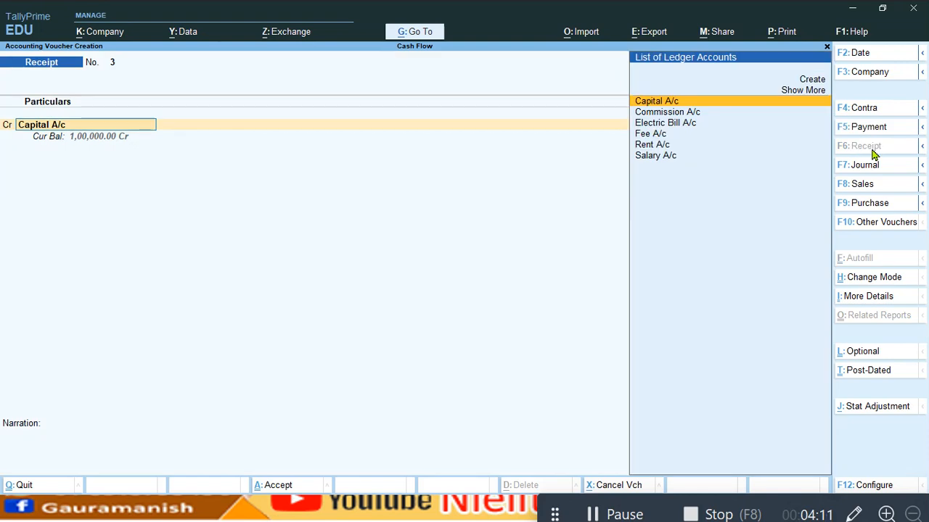
text(f)
key(Return)
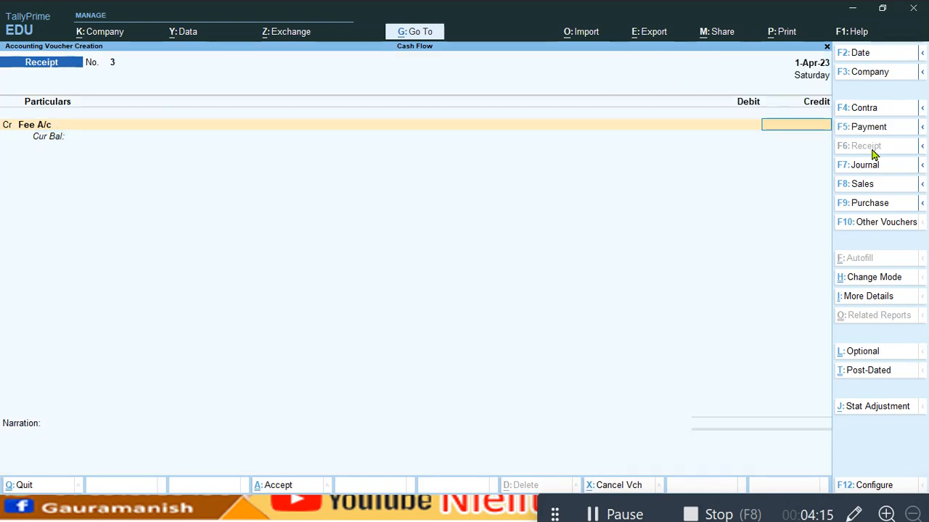
text(8000)
key(Return)
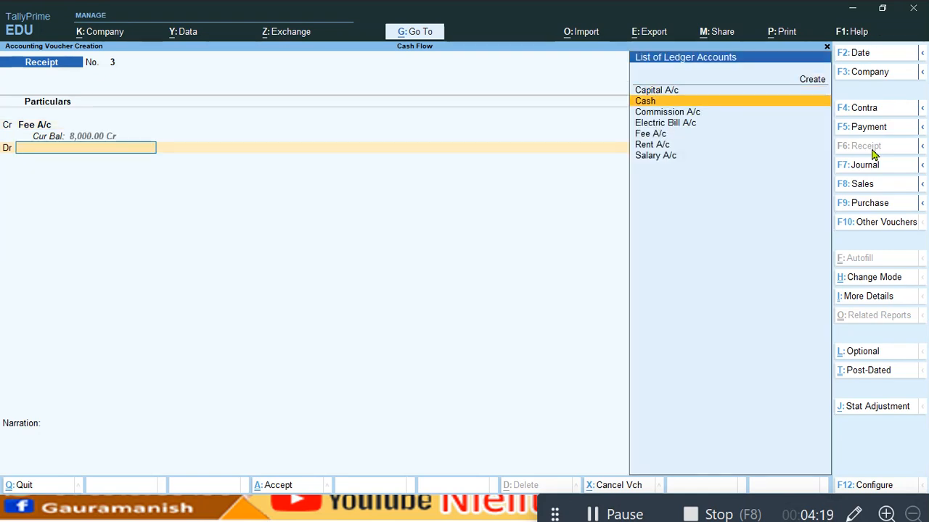
key(Return)
key(Return)
key(Return)
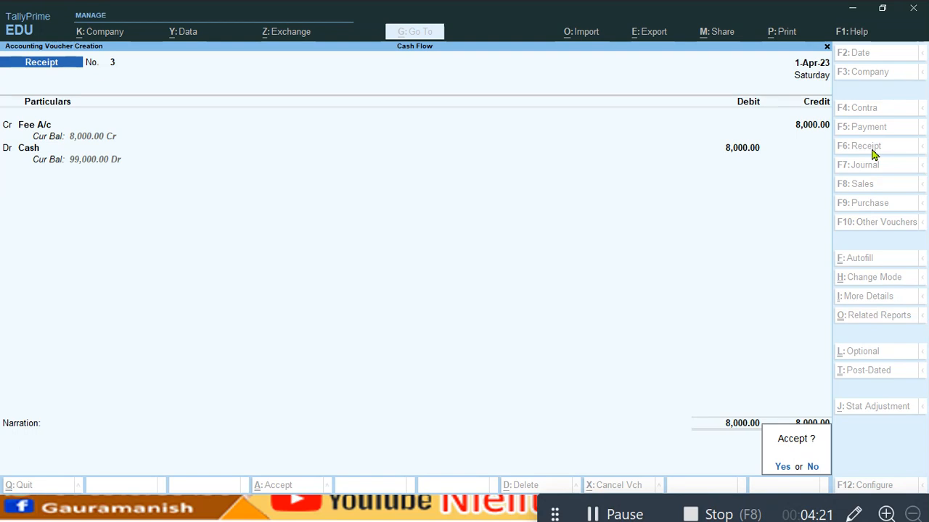
key(Return)
key(Return)
key(BackSpace)
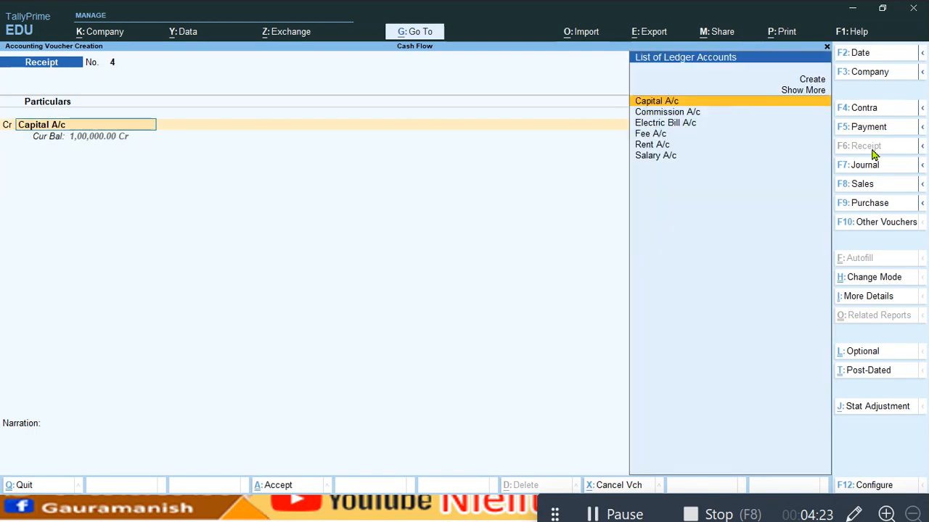
- Record a Payment voucher debiting Electric Bill A/c with 1,000 and crediting Cash, accept it, and leave voucher entry
click(868, 128)
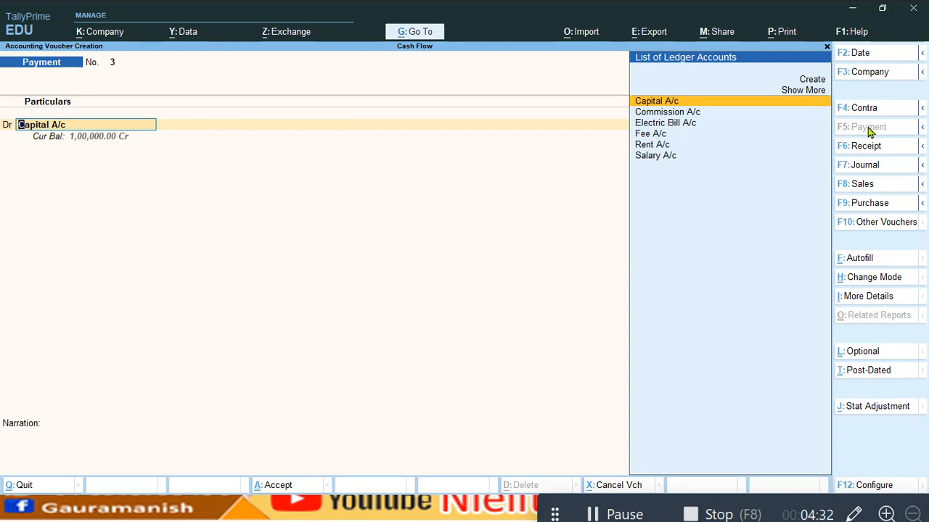
key(Down)
key(Down)
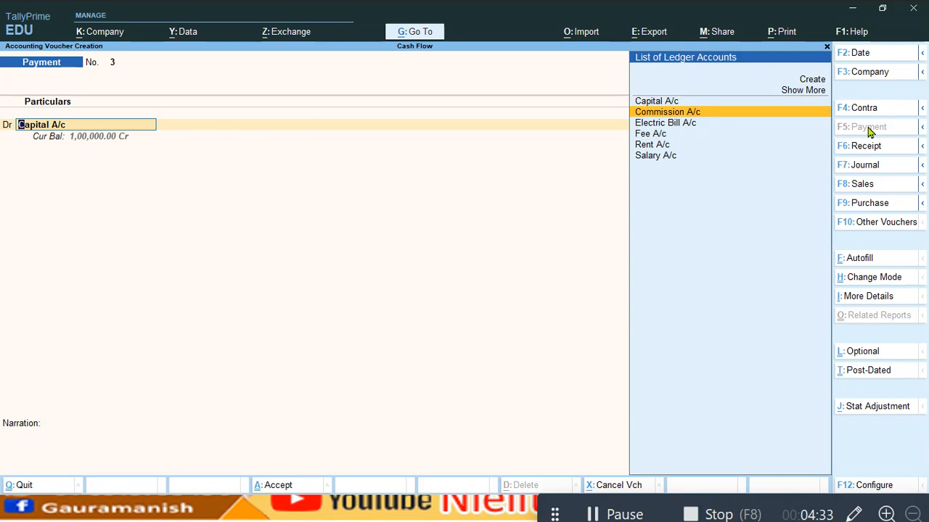
key(Return)
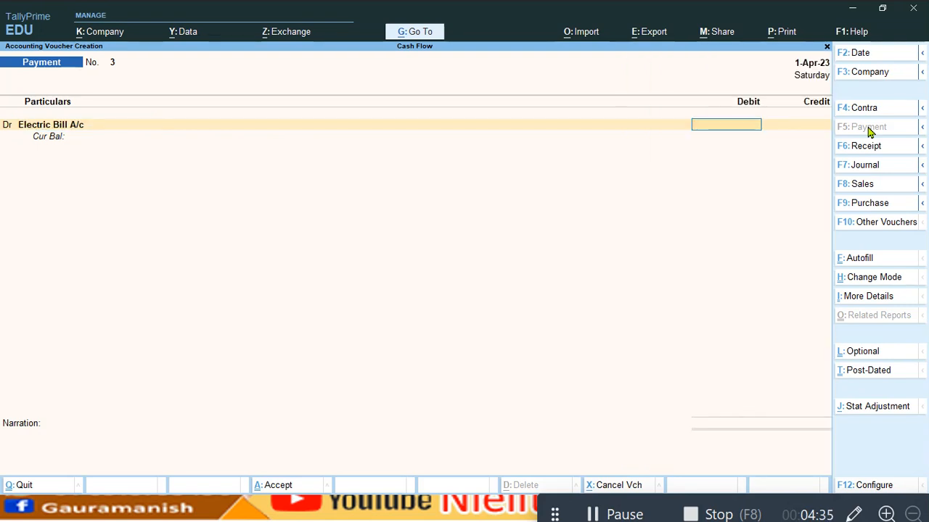
text(1000)
key(Return)
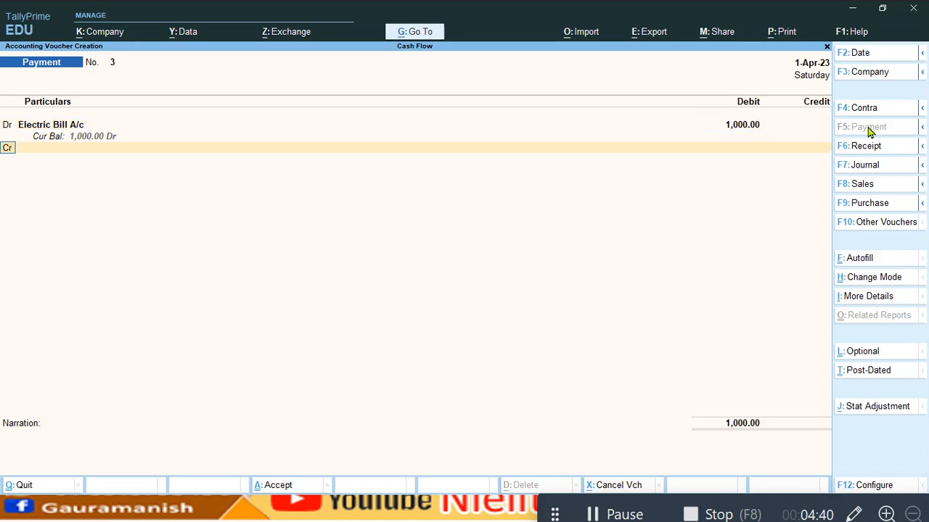
key(Down)
key(Return)
key(Return)
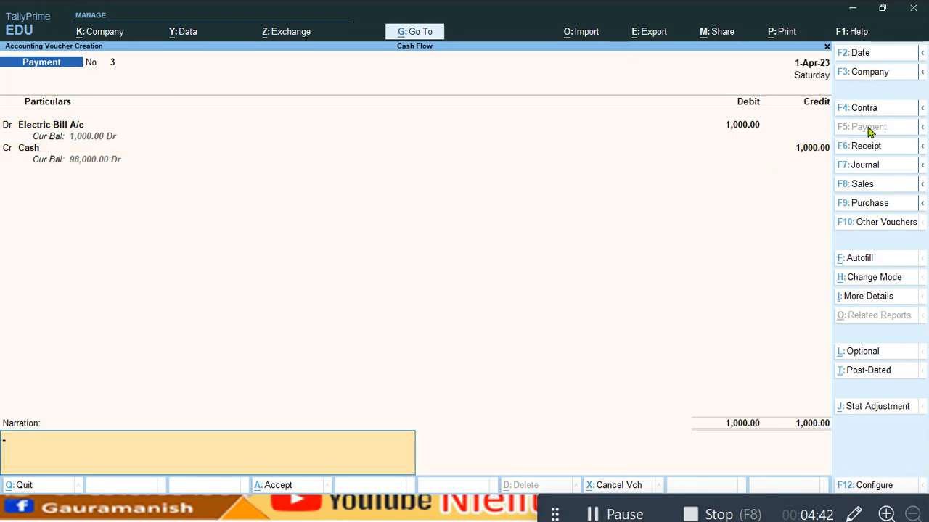
key(Return)
key(Return)
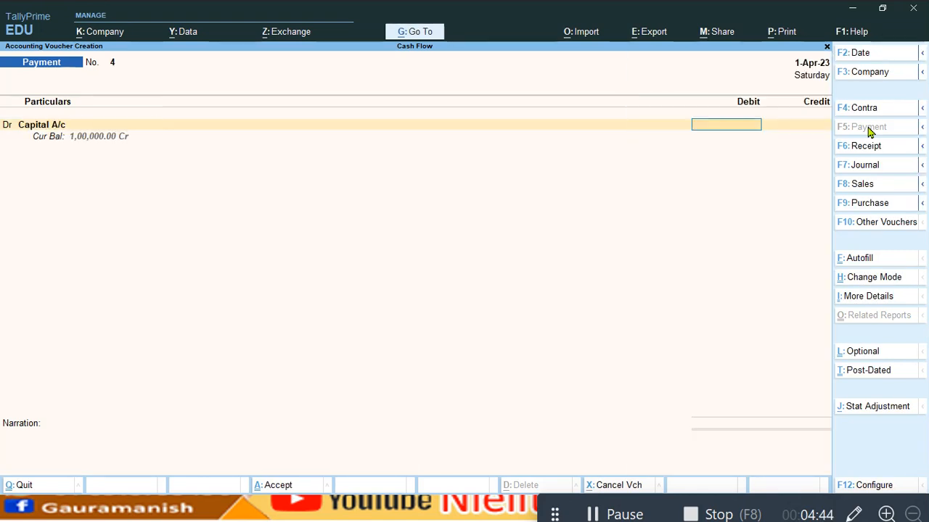
key(Escape)
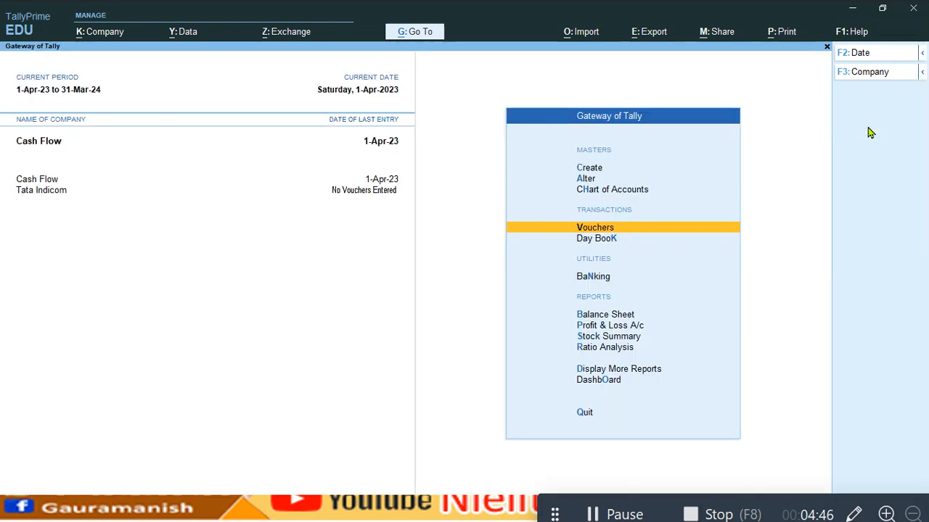
- Open the Cash Flow report's summary for April 2023 and show its inflows and outflows in detail by ledger
key(Down)
key(Down)
key(Down)
key(Down)
key(Down)
key(Down)
key(Down)
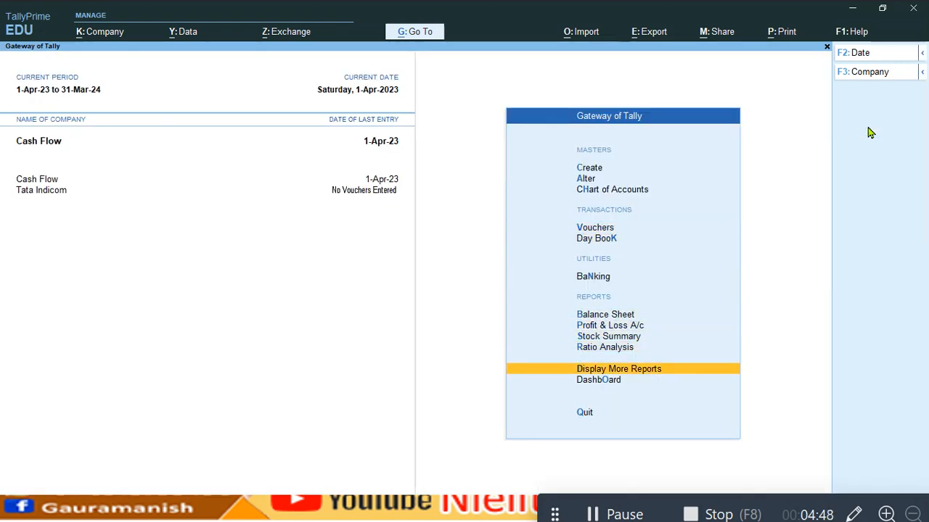
key(Return)
key(Down)
key(Down)
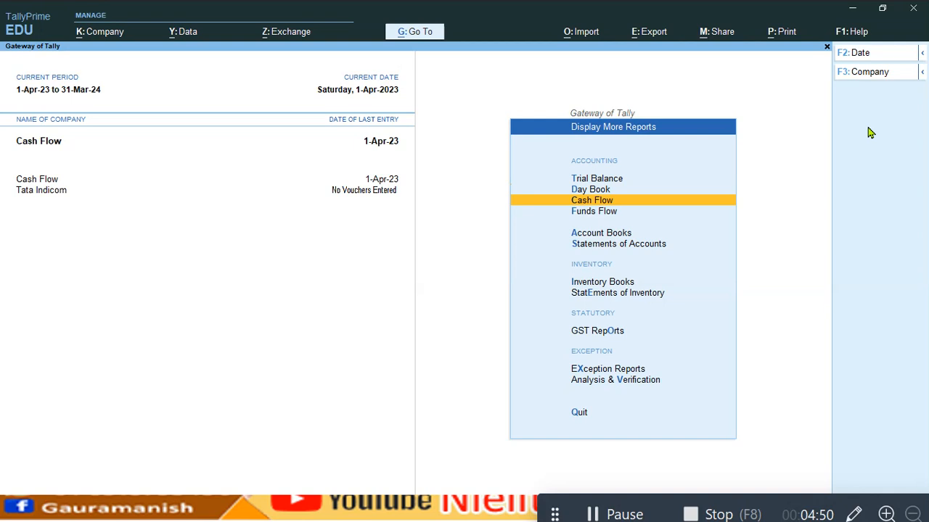
key(Return)
key(Return)
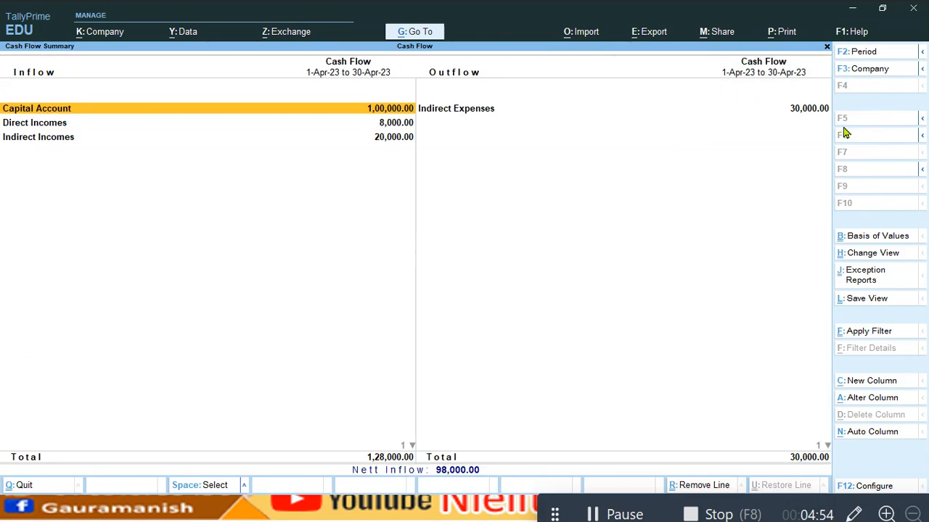
key(alt+F5)
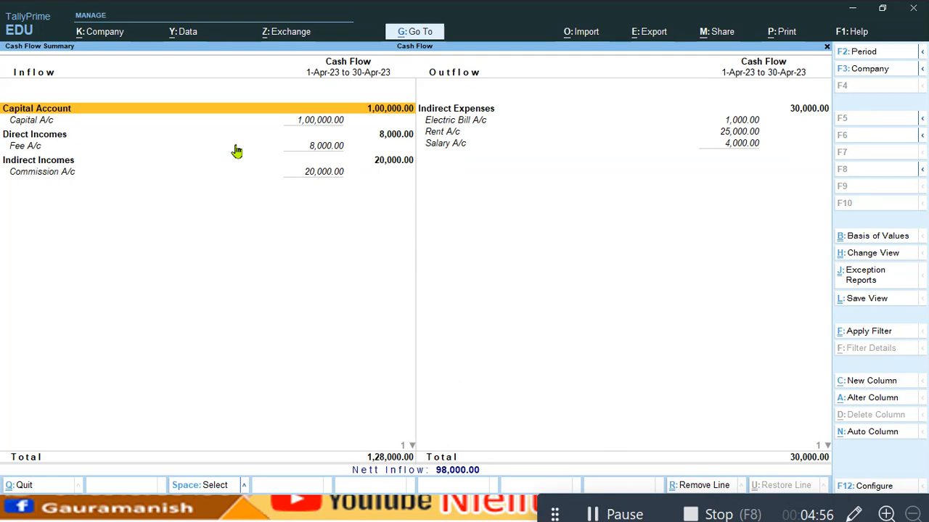